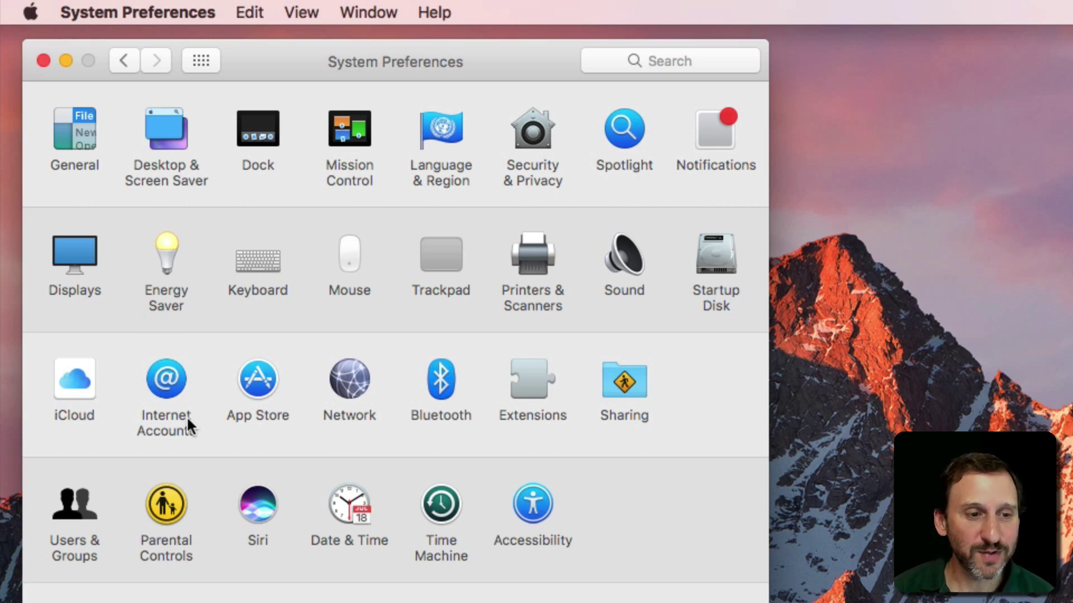
# - Review the Ethernet 1 and Wi-Fi connection details in Network preferences
pyautogui.click(338, 393)
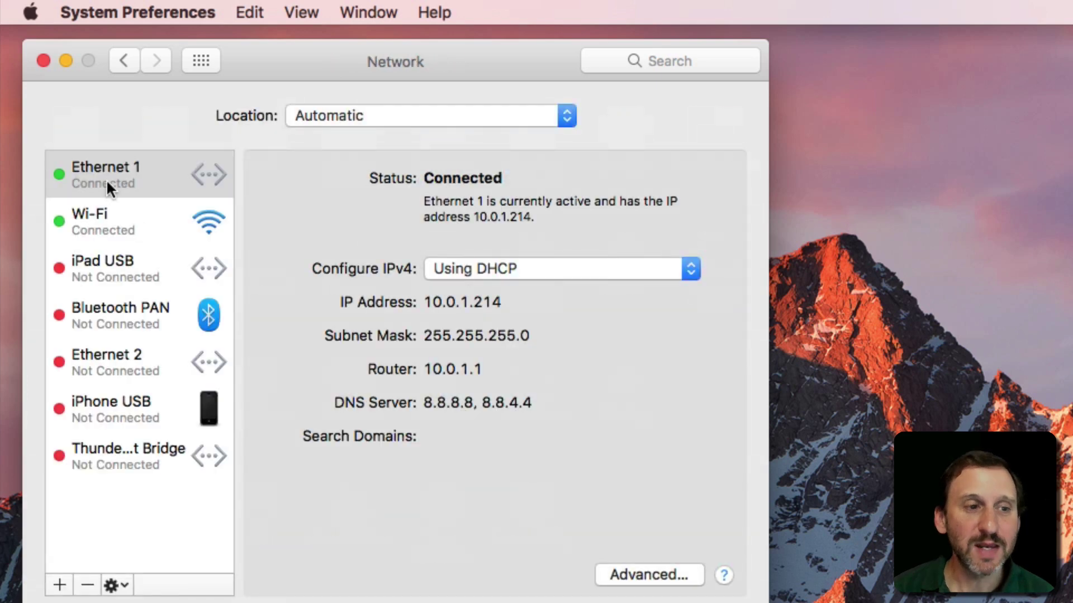
pyautogui.click(87, 168)
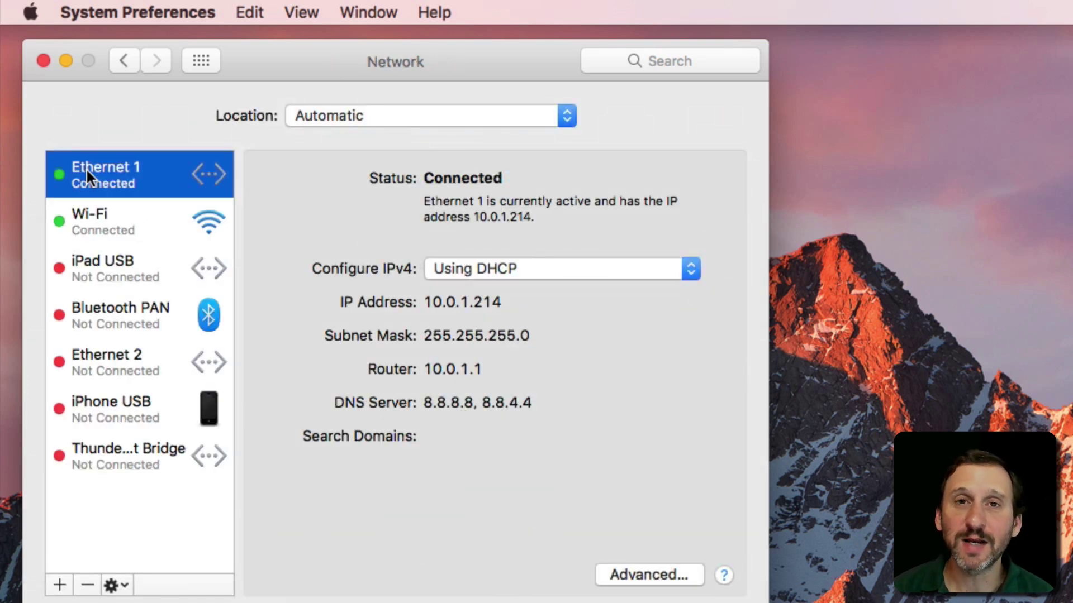
pyautogui.click(119, 227)
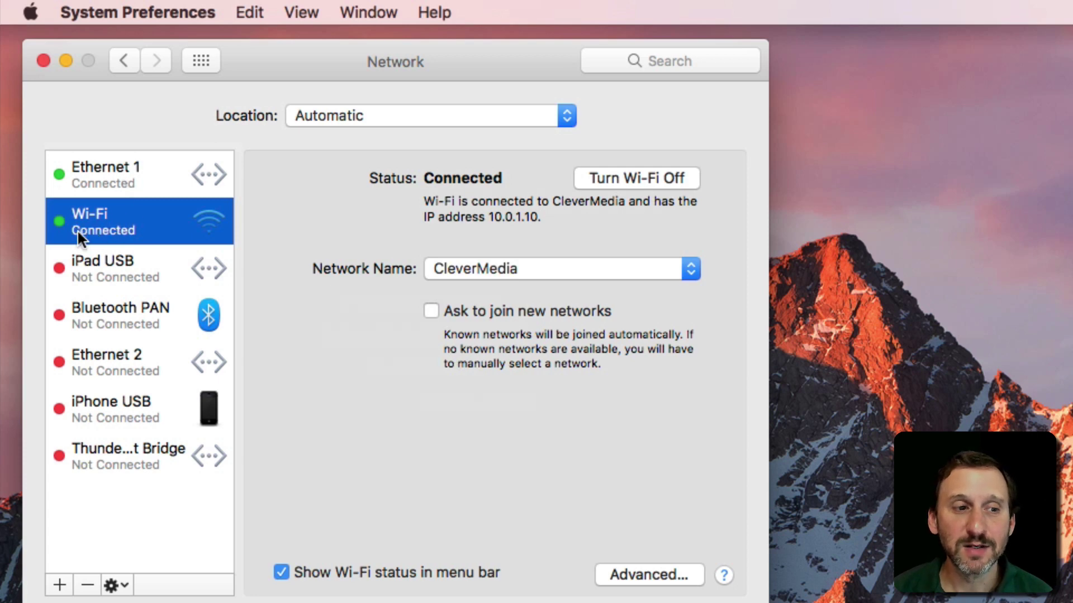
pyautogui.click(101, 175)
pyautogui.click(109, 220)
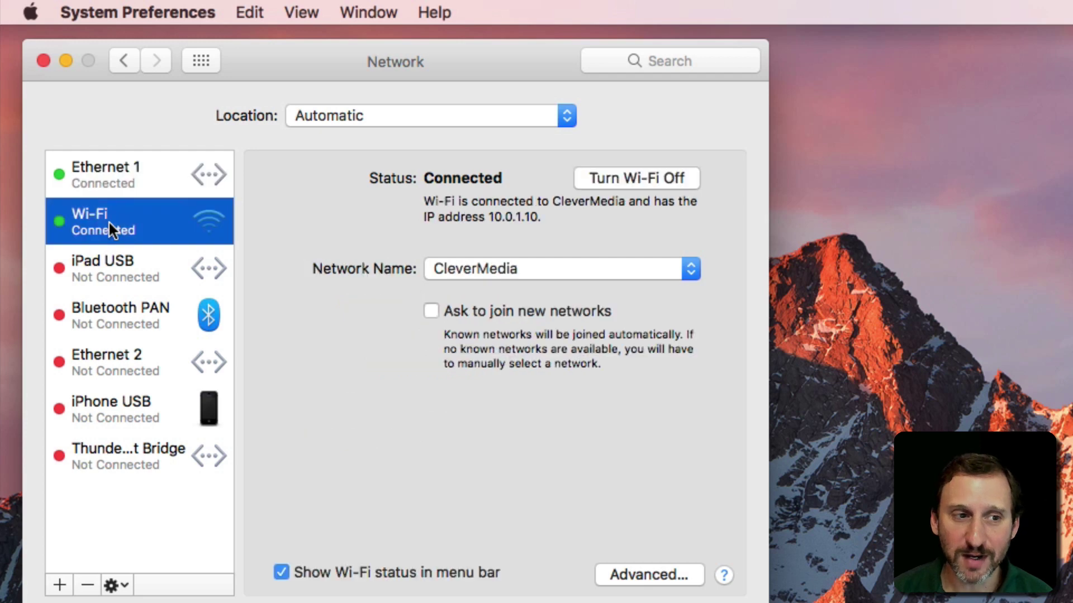
pyautogui.click(120, 172)
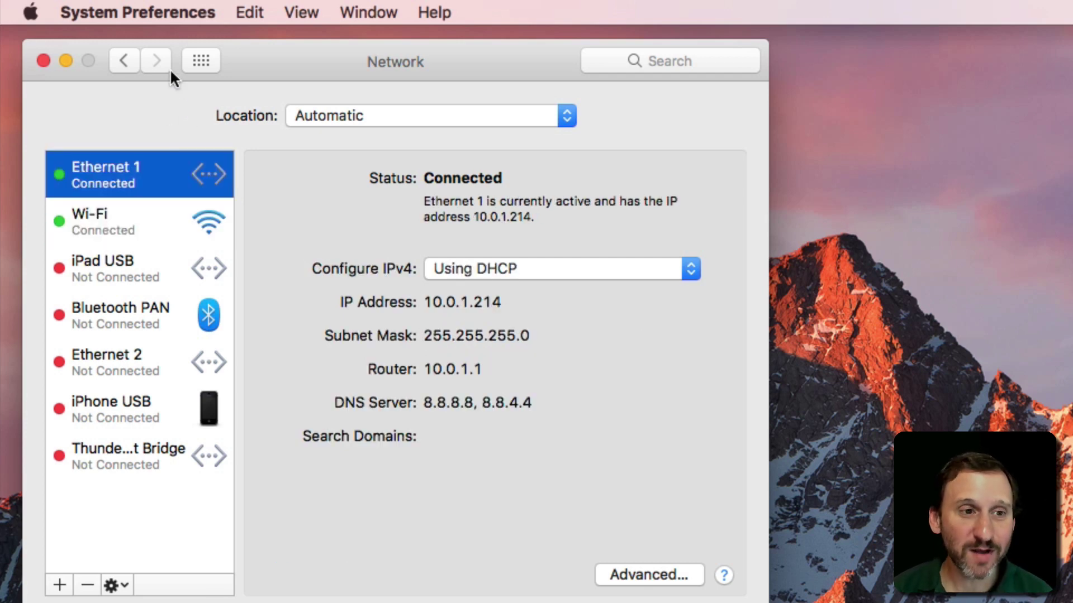
pyautogui.click(197, 57)
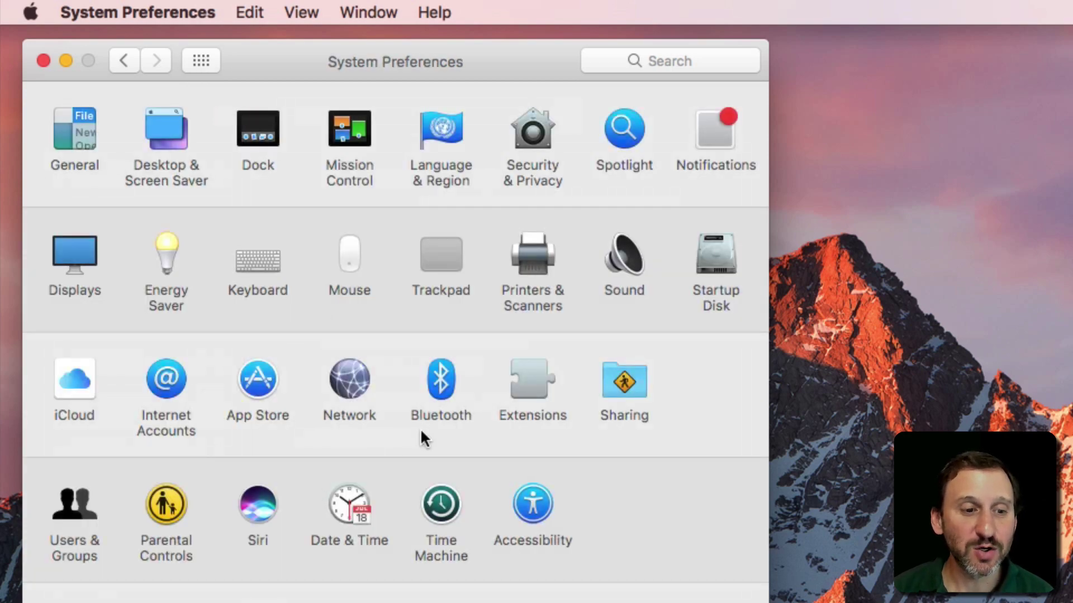
# - Select Internet Sharing in Sharing, keeping Ethernet 1 as the source shared to Wi-Fi
pyautogui.click(624, 382)
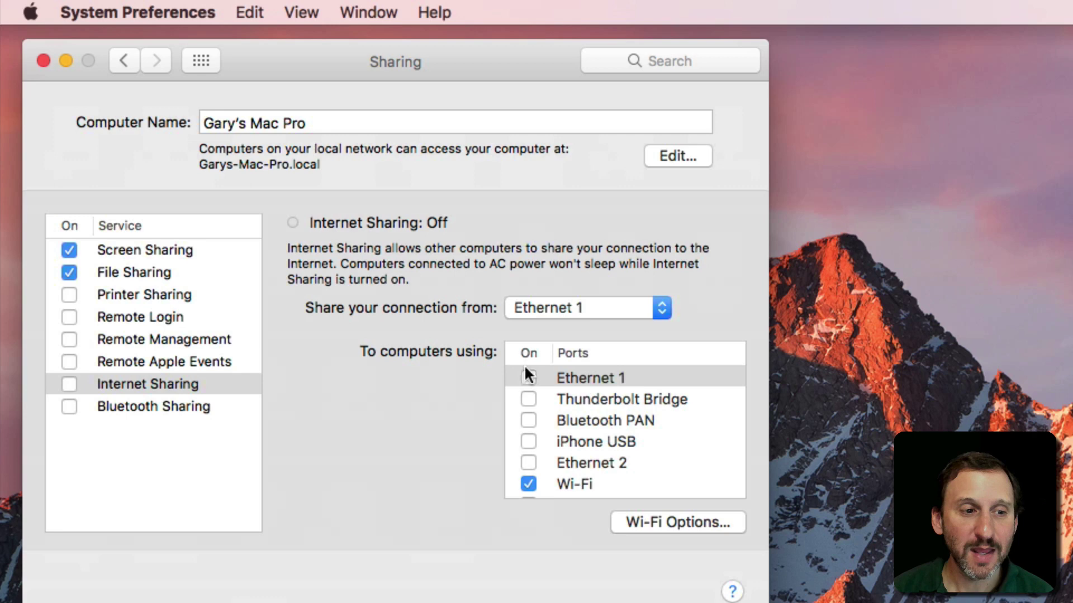
pyautogui.click(130, 386)
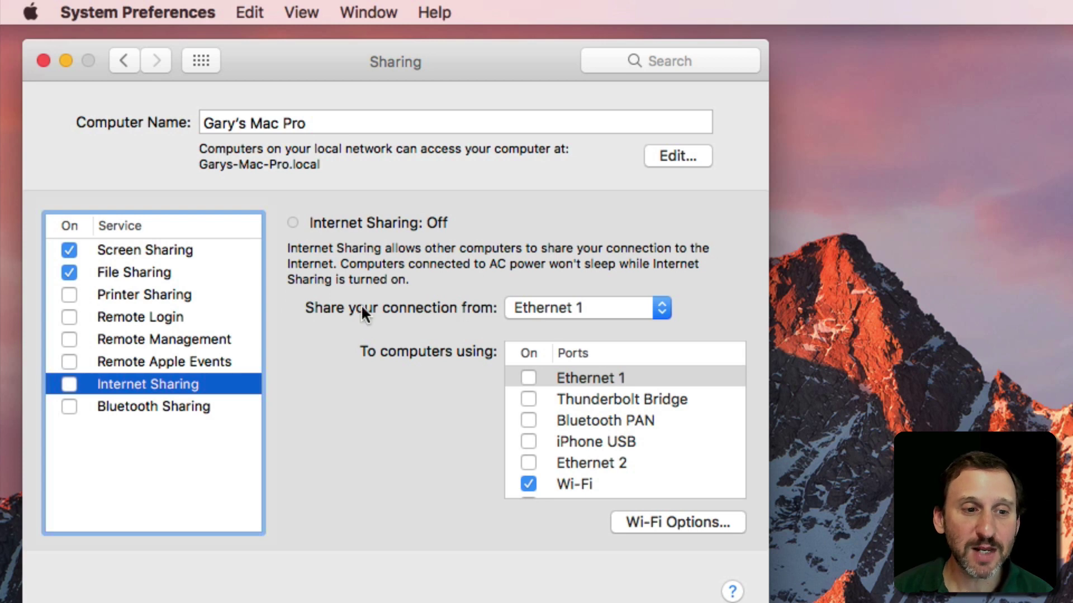
pyautogui.click(562, 309)
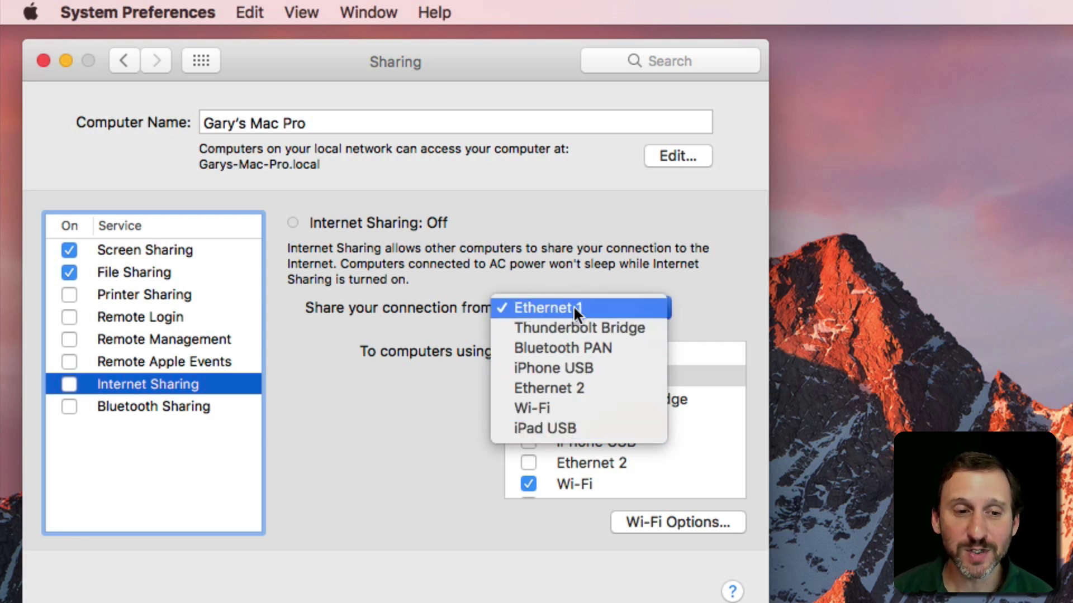
pyautogui.click(593, 306)
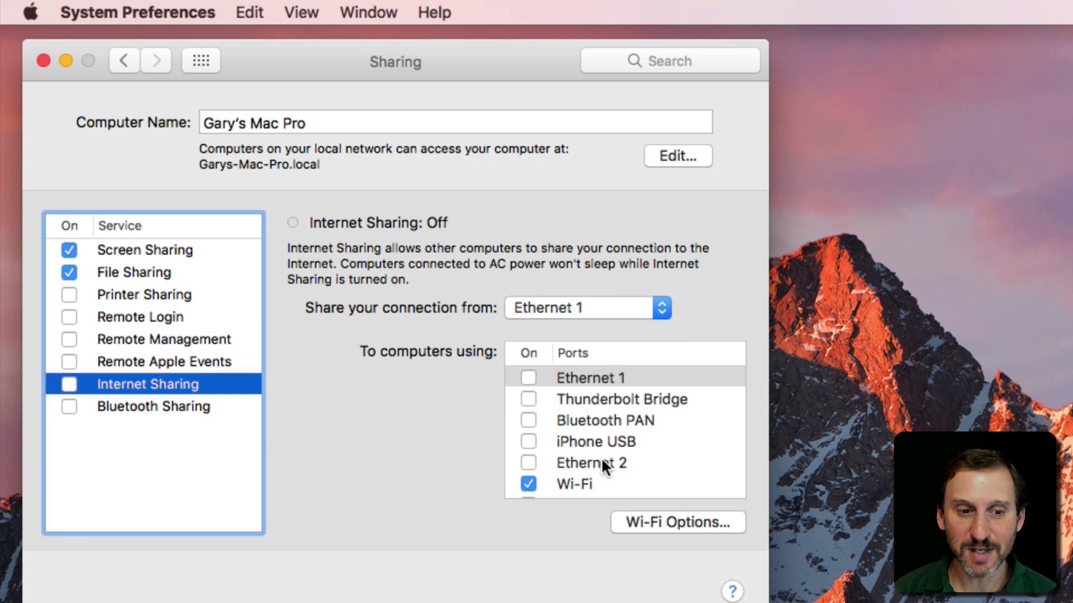
pyautogui.click(557, 308)
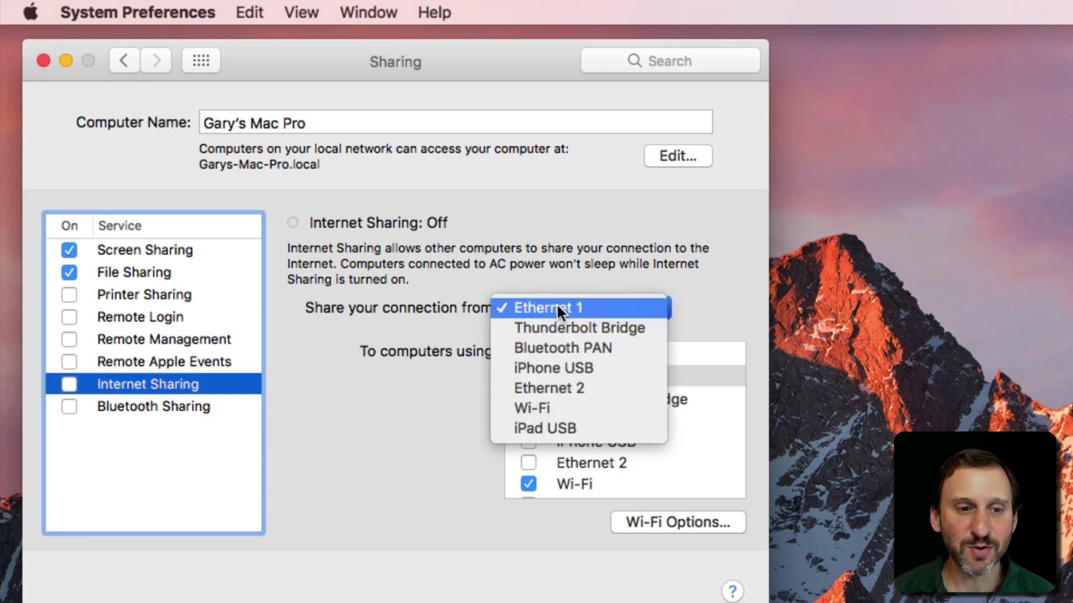
pyautogui.click(557, 244)
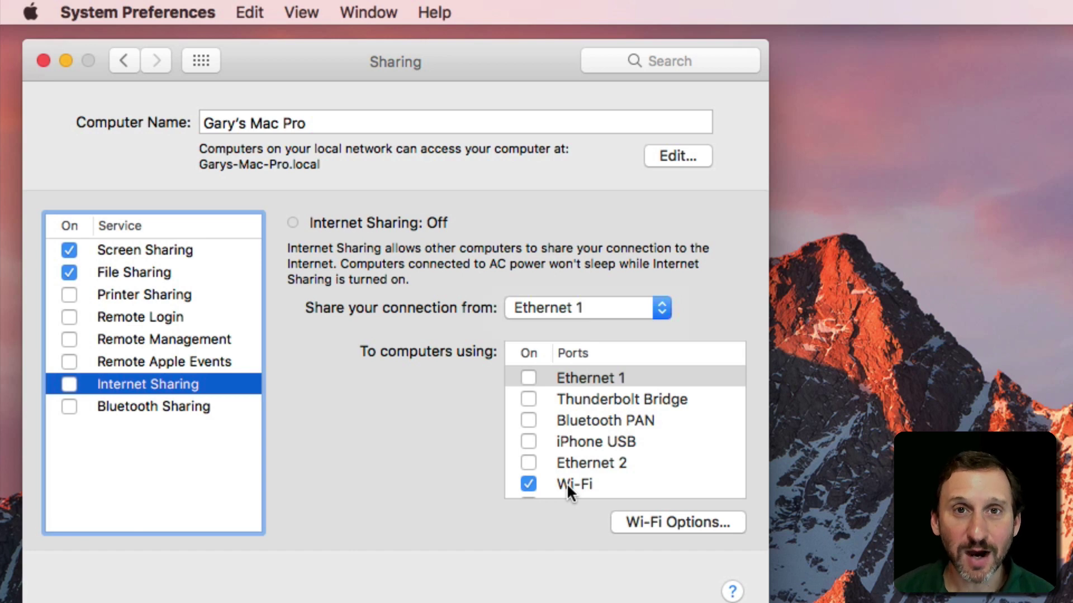
# - Keep the shared Wi-Fi network on channel 11 with WPA2 Personal security and confirm
pyautogui.click(655, 521)
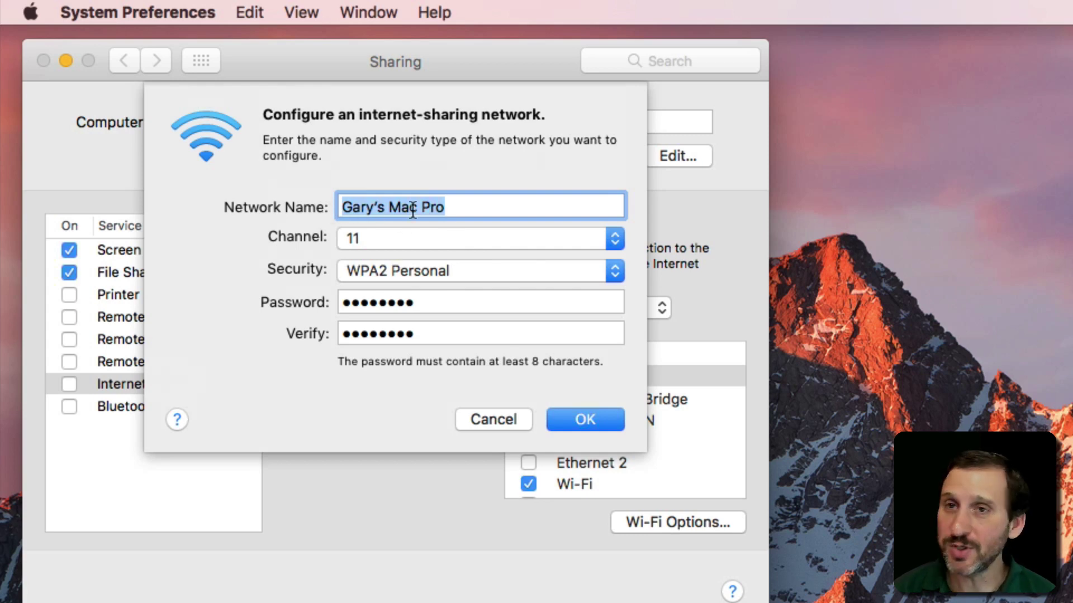
pyautogui.click(402, 238)
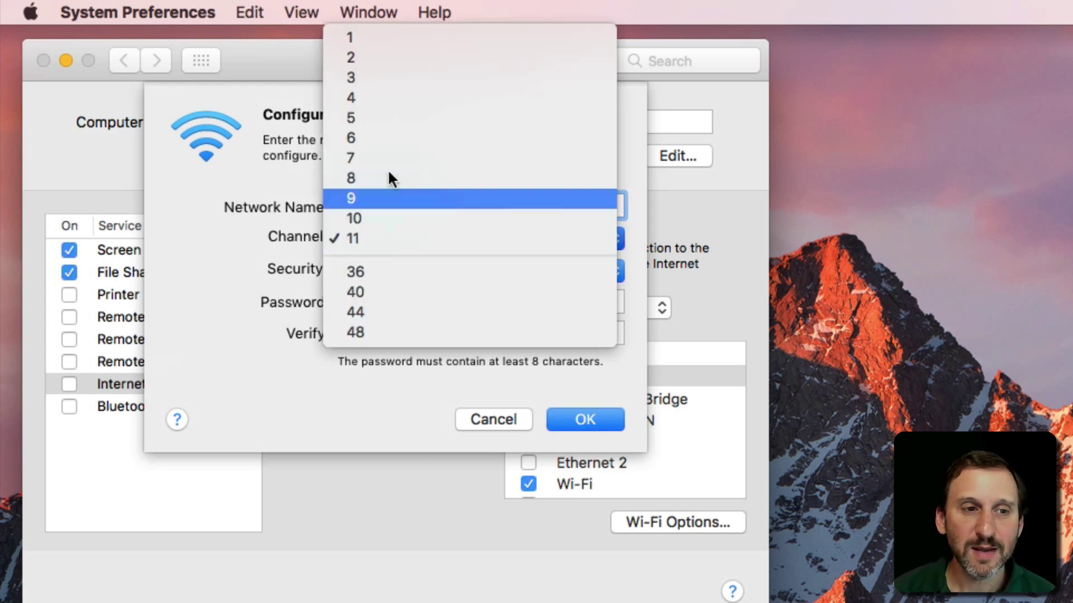
pyautogui.click(226, 212)
pyautogui.click(387, 275)
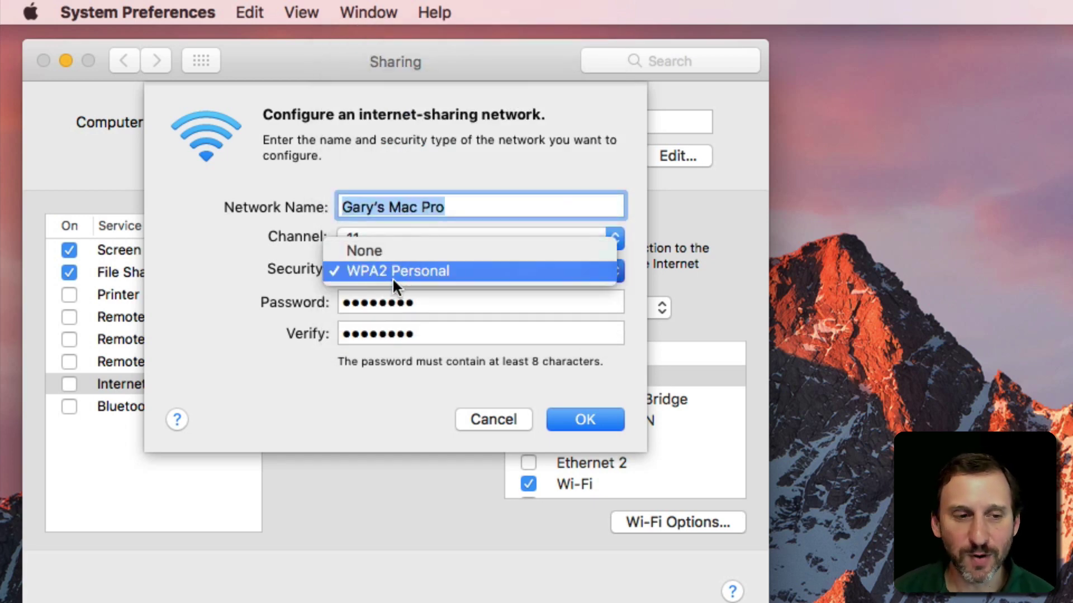
pyautogui.click(163, 262)
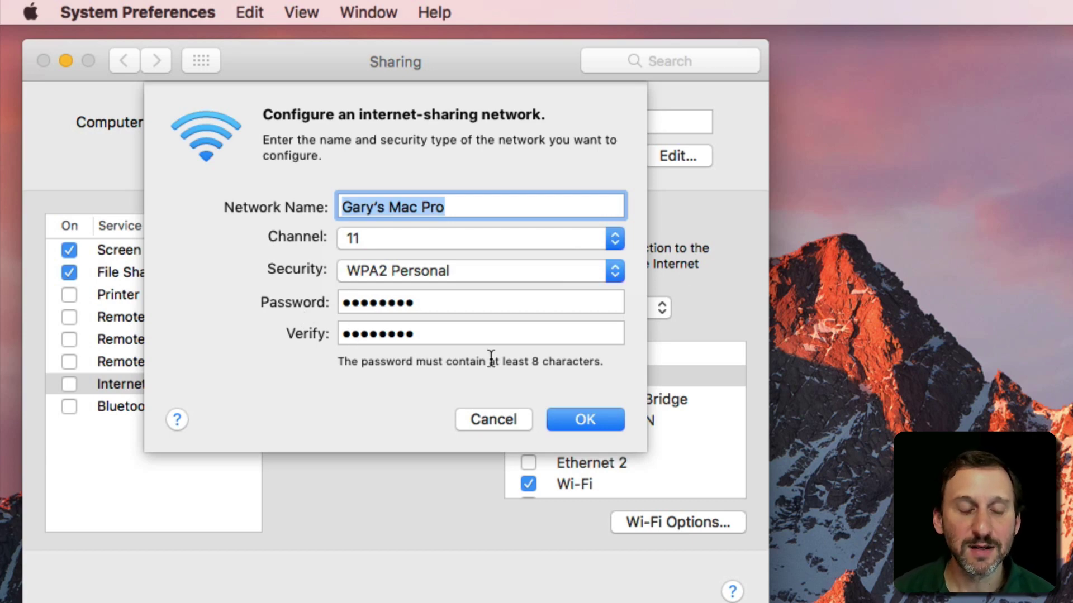
pyautogui.click(589, 420)
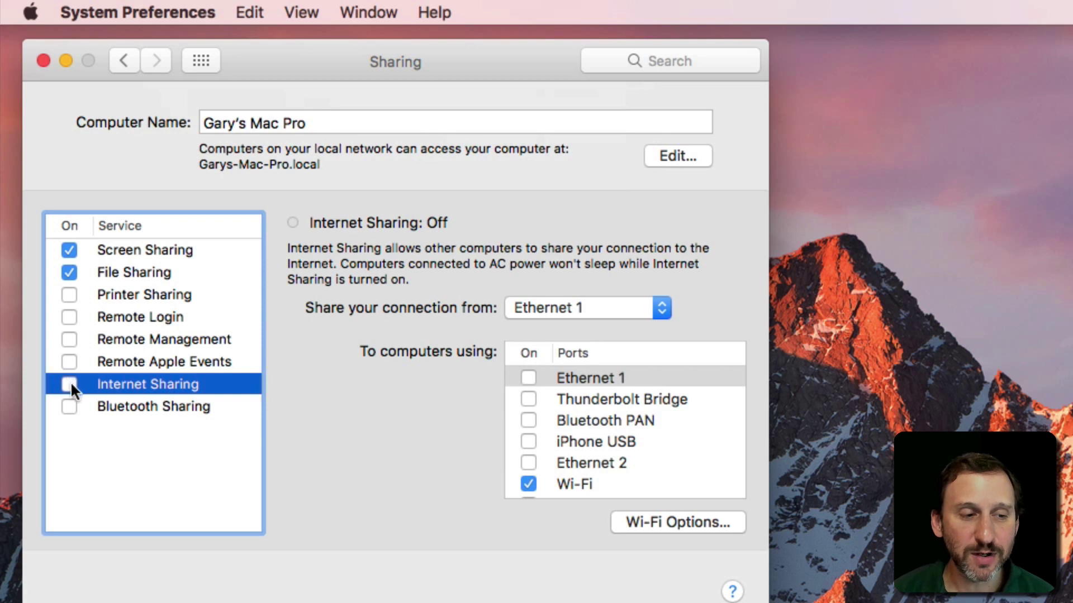
# - Enable the Internet Sharing checkbox and confirm Start in the confirmation sheet
pyautogui.click(69, 384)
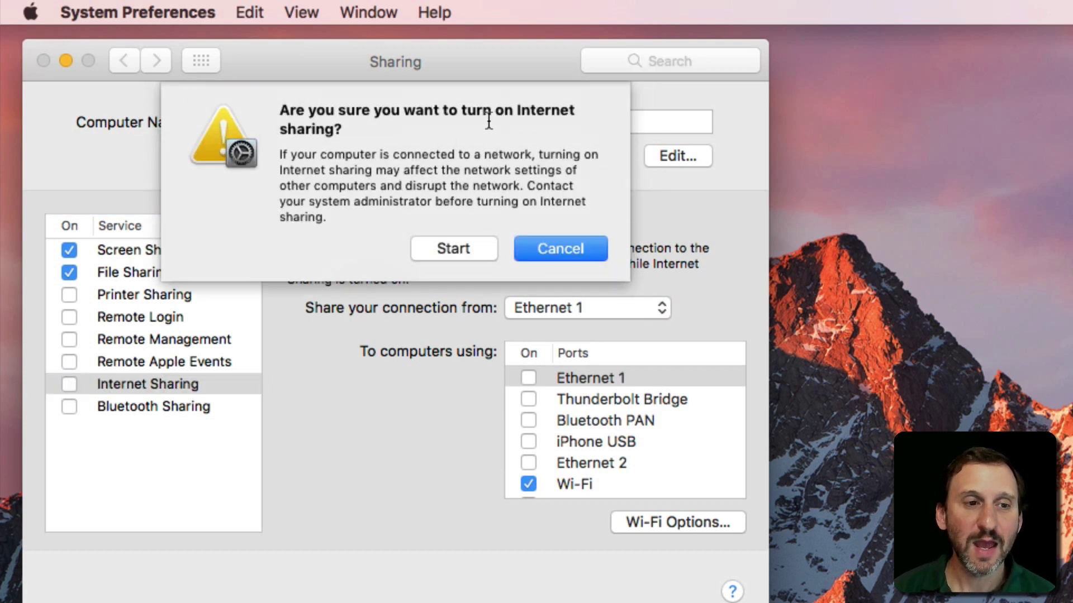
pyautogui.click(458, 238)
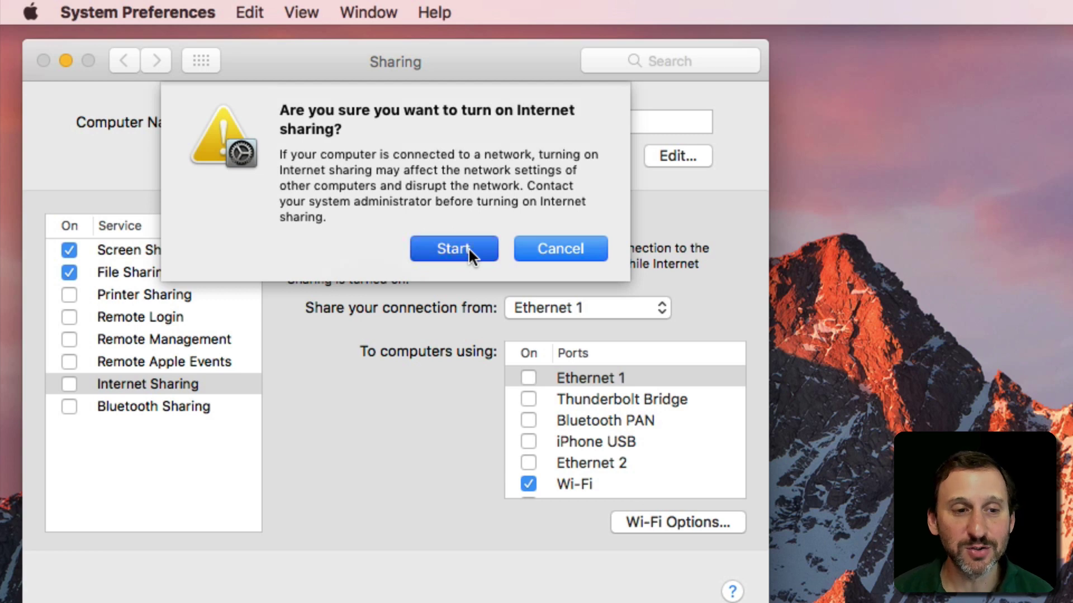
pyautogui.click(453, 248)
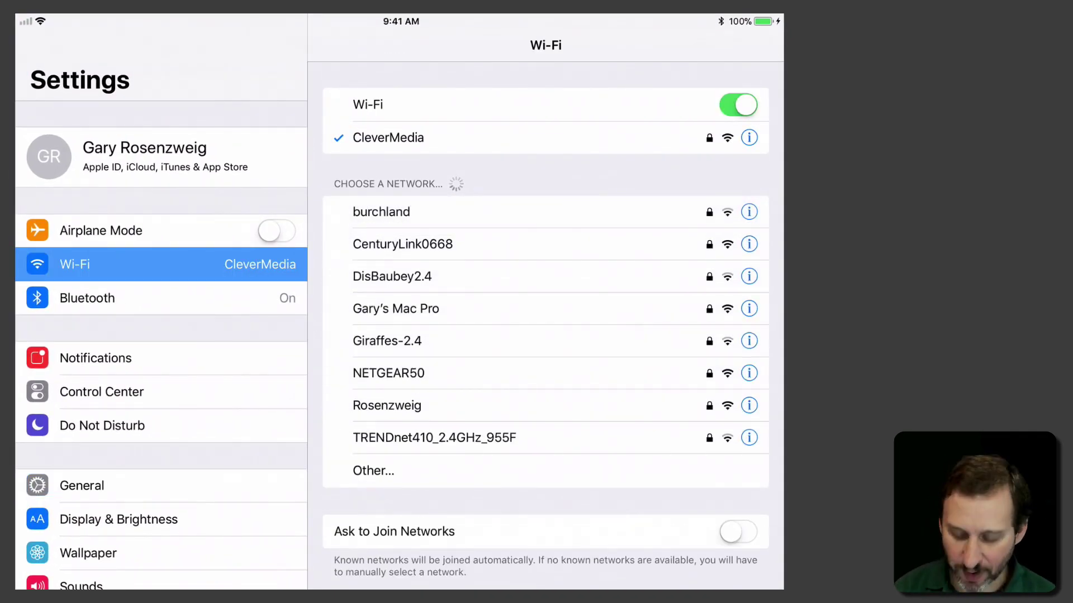
pyautogui.click(396, 341)
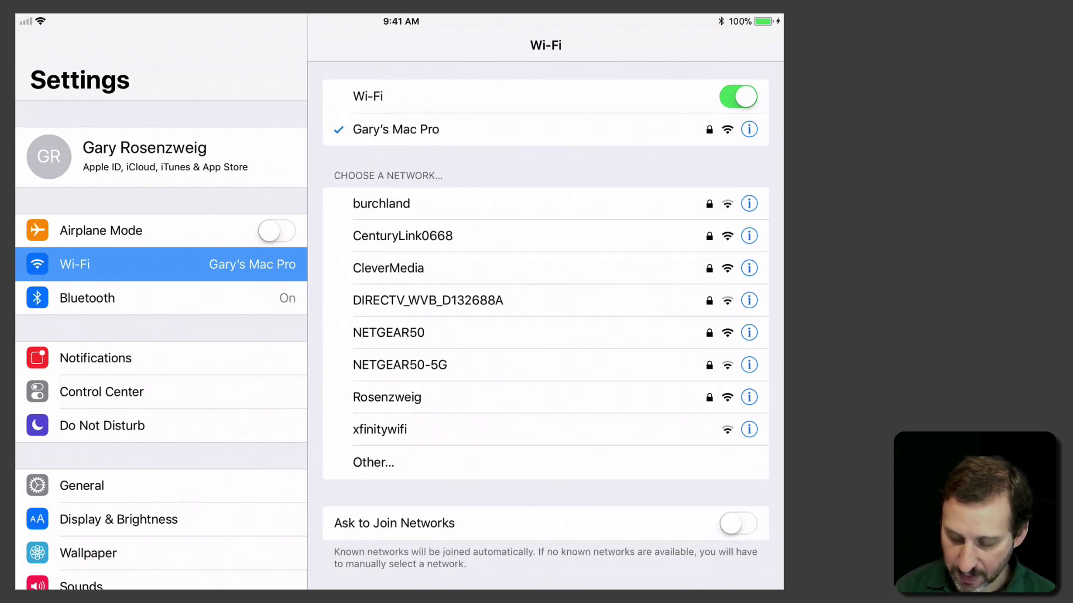
pyautogui.press('super+shift+h')
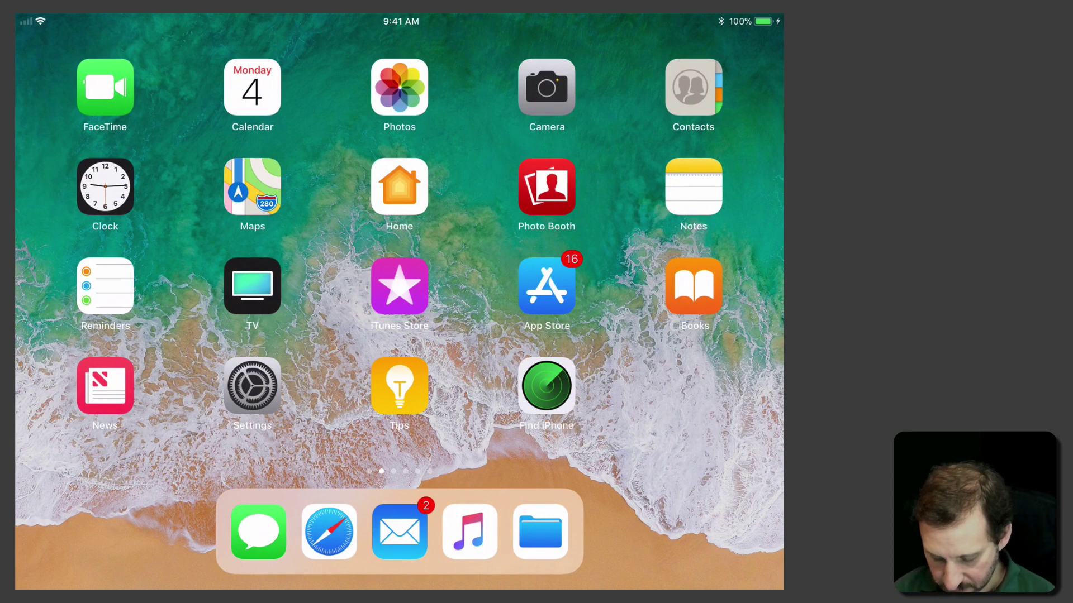
# - Load google.com in Safari on the iPad
pyautogui.click(329, 532)
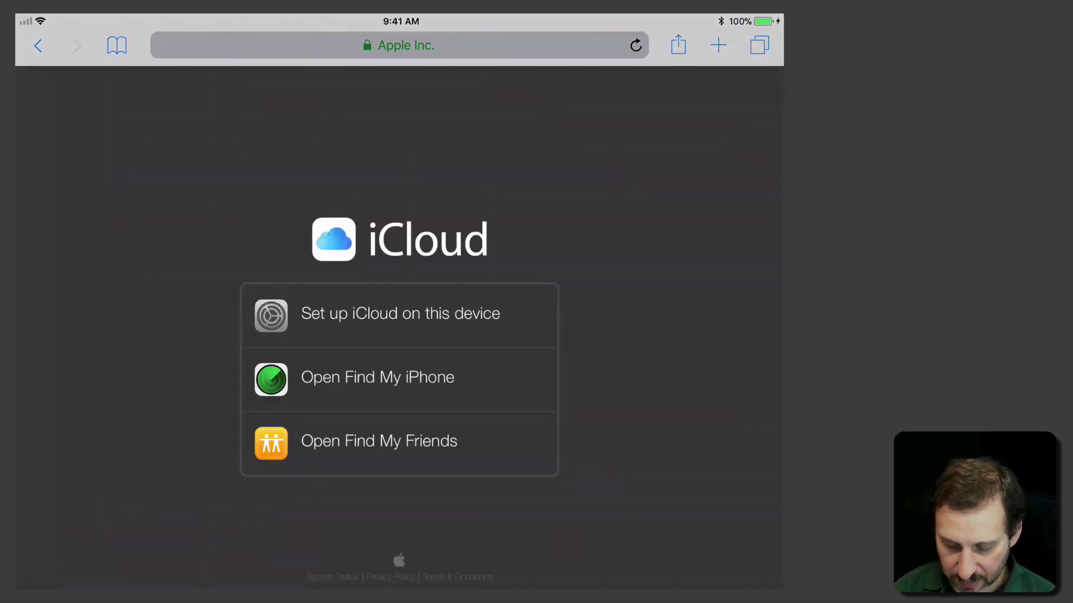
pyautogui.click(401, 46)
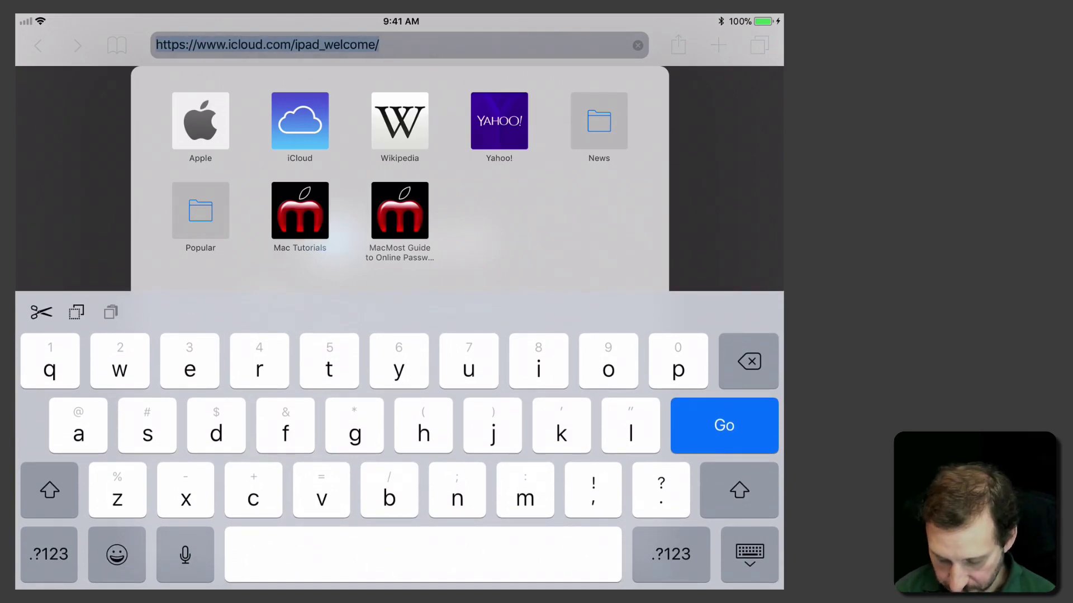
pyautogui.write('goog')
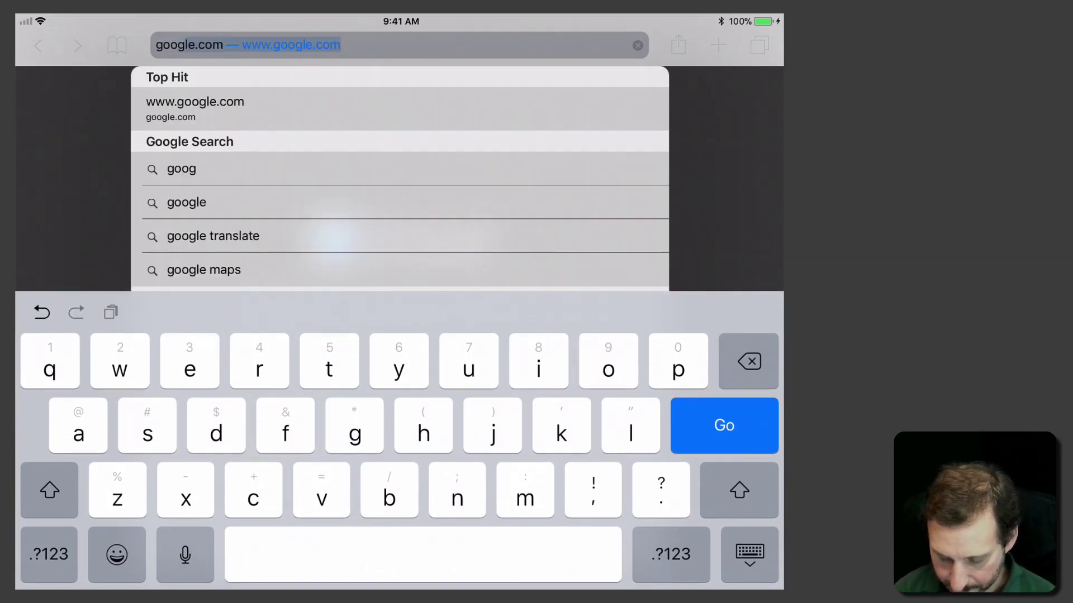
pyautogui.press('Return')
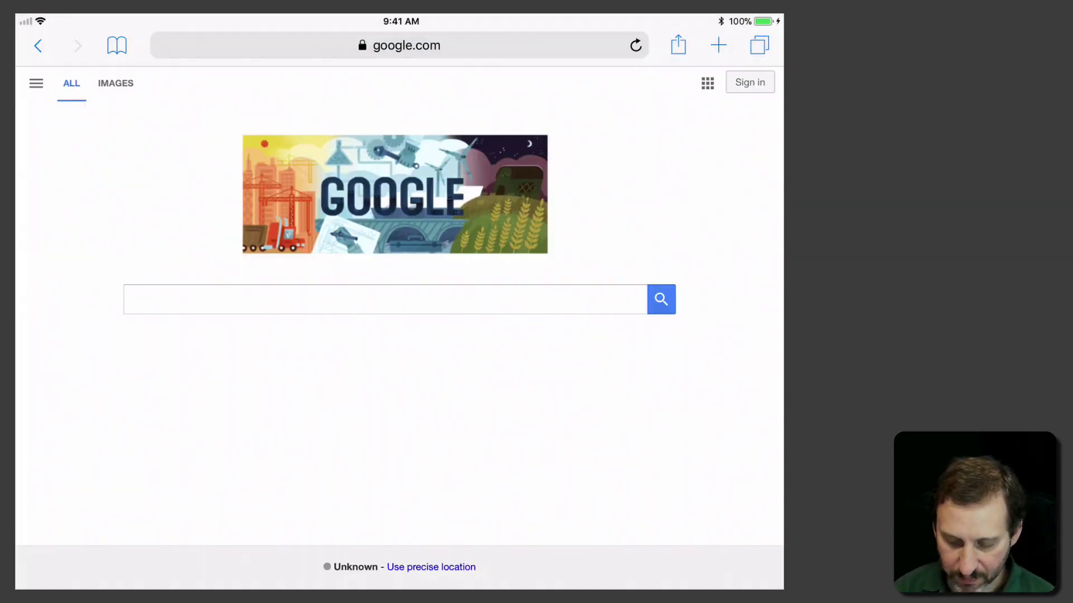